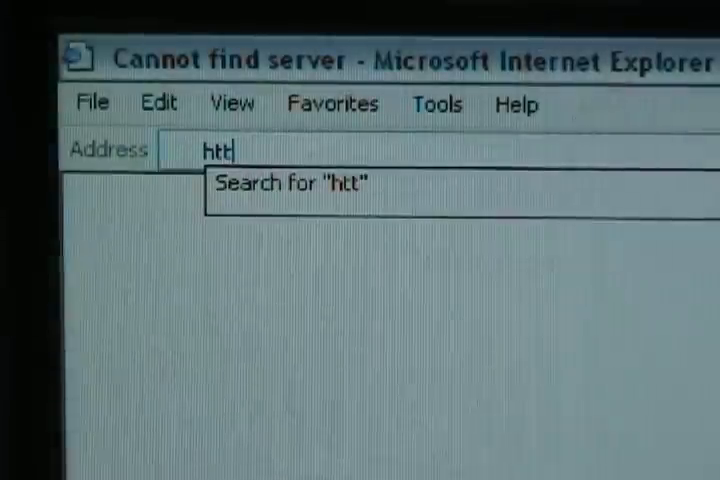
type("p://192.168.0.254")
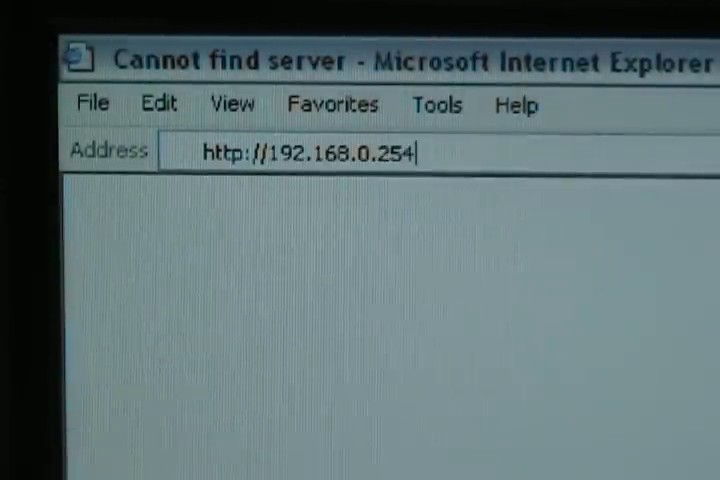
Load the HXP100 controller page by IP and log in as Administrator with administrator rights
key("Return")
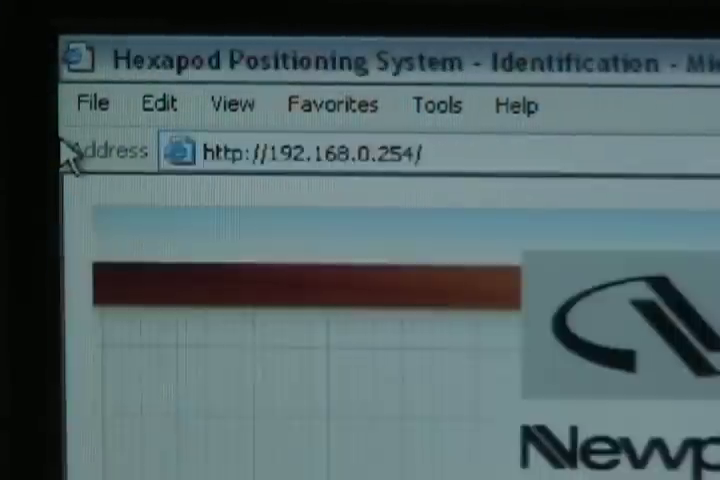
type("Administrator")
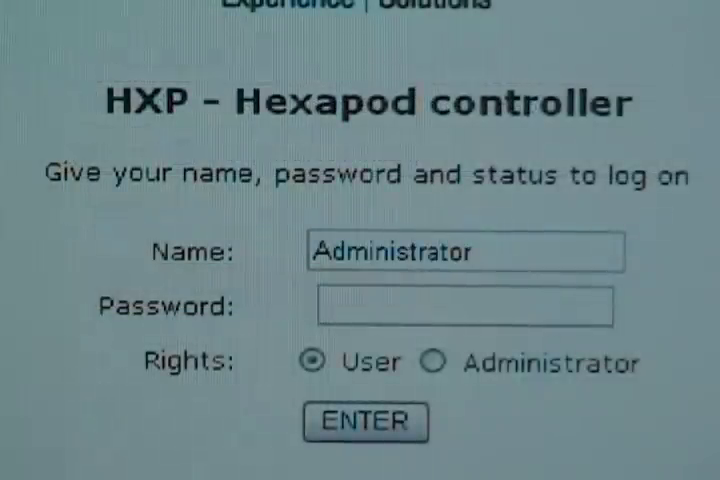
type("************")
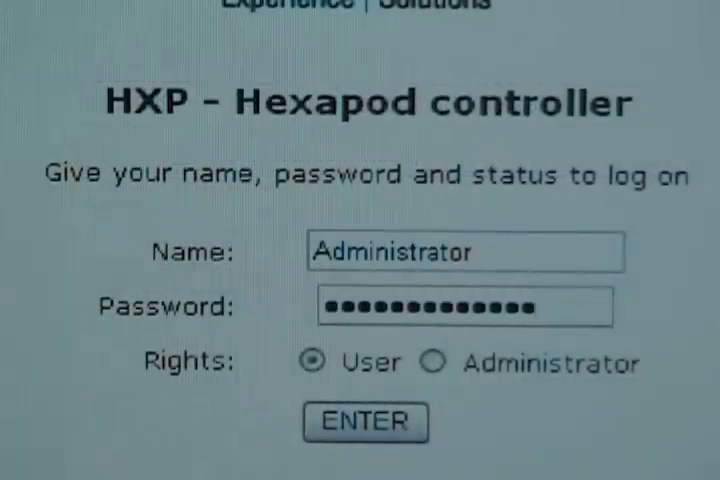
left_click(432, 362)
left_click(365, 421)
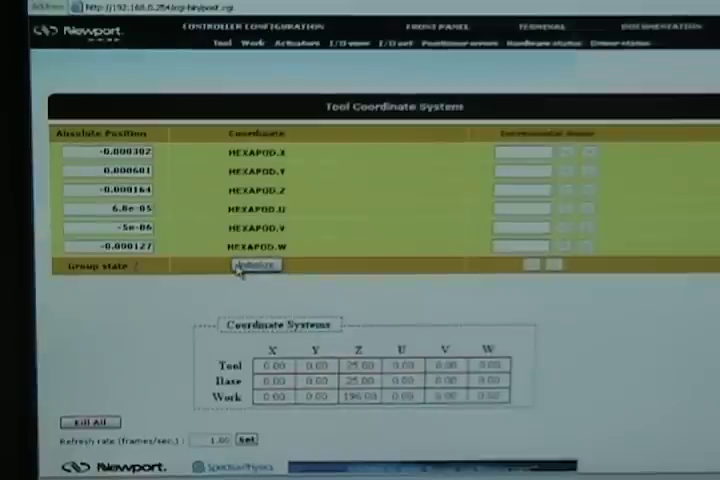
Initialize the hexapod group from the Group state row
left_click(255, 265)
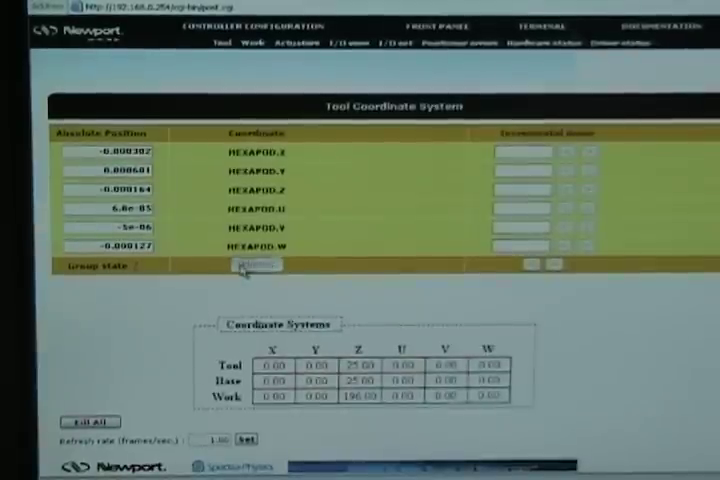